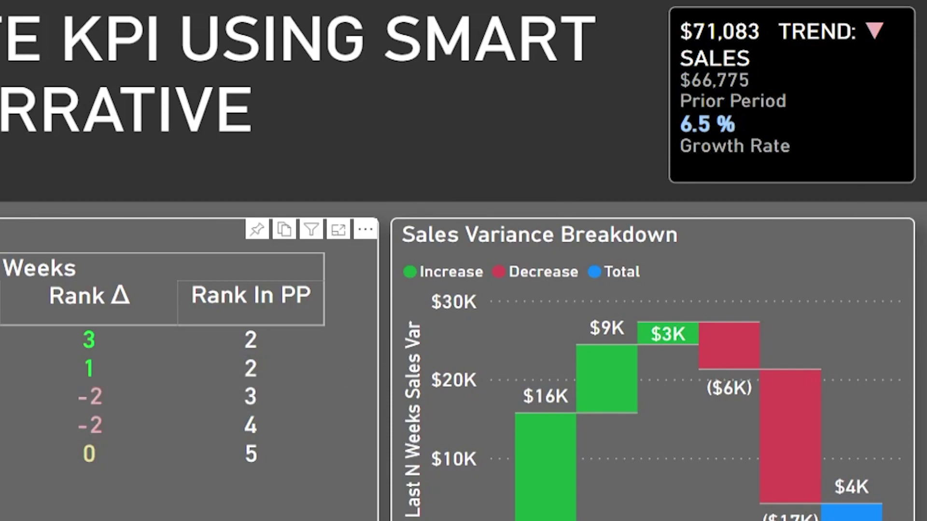
Step: Cross-filter the KPI card to product D, then product E ($13,125 sales, -56.5 % growth)
left_click(169, 339)
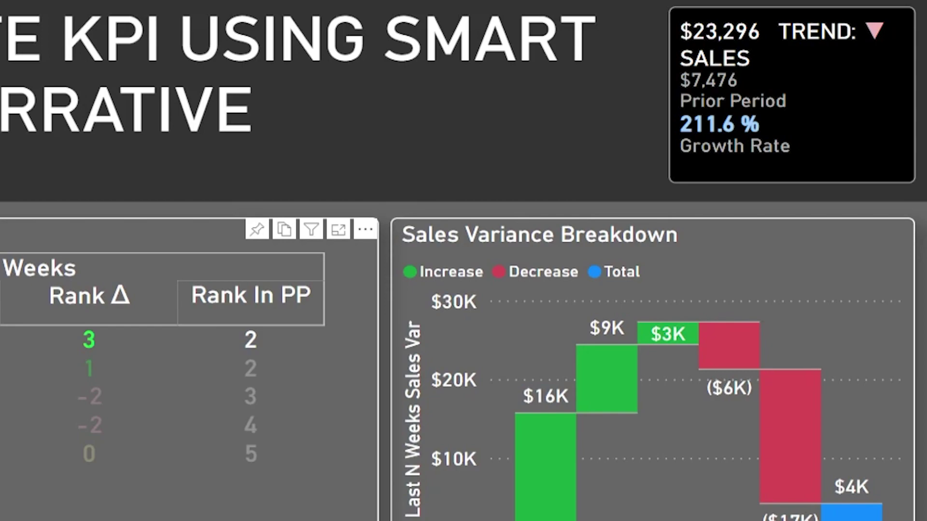
left_click(169, 396)
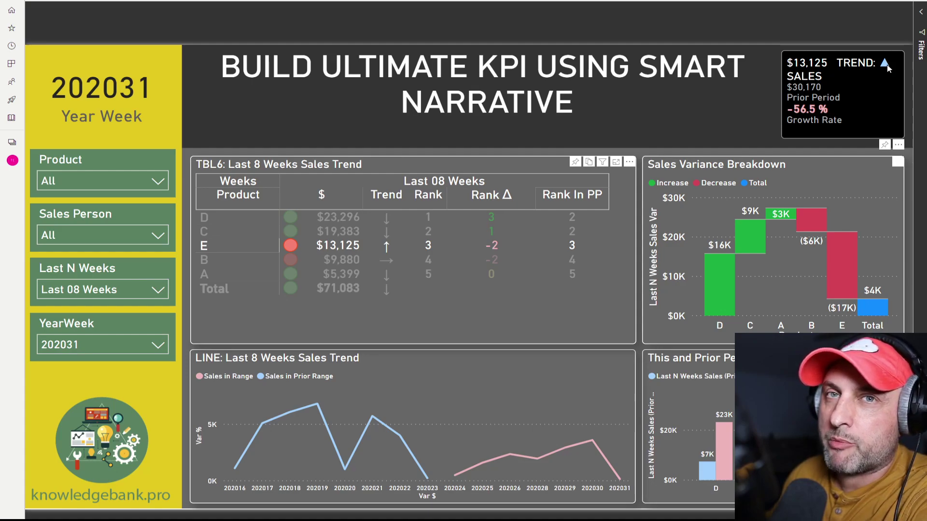
Step: Cross-filter the KPI card to product C, then back to product E, to compare them
left_click(238, 232)
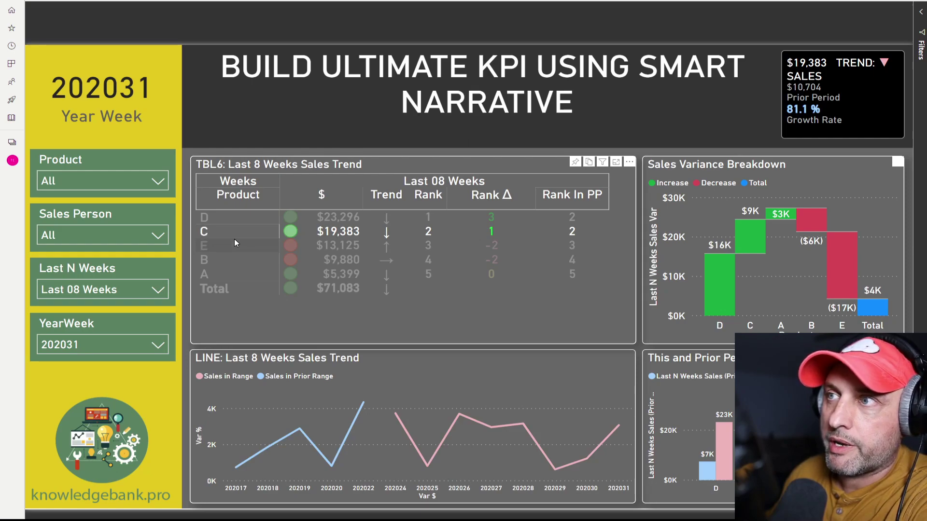
left_click(234, 245)
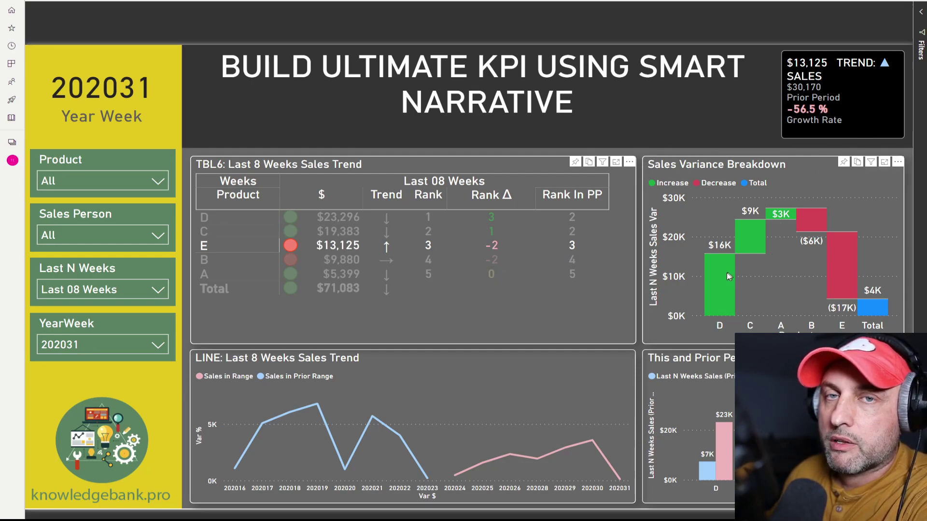
mouse_move(718, 283)
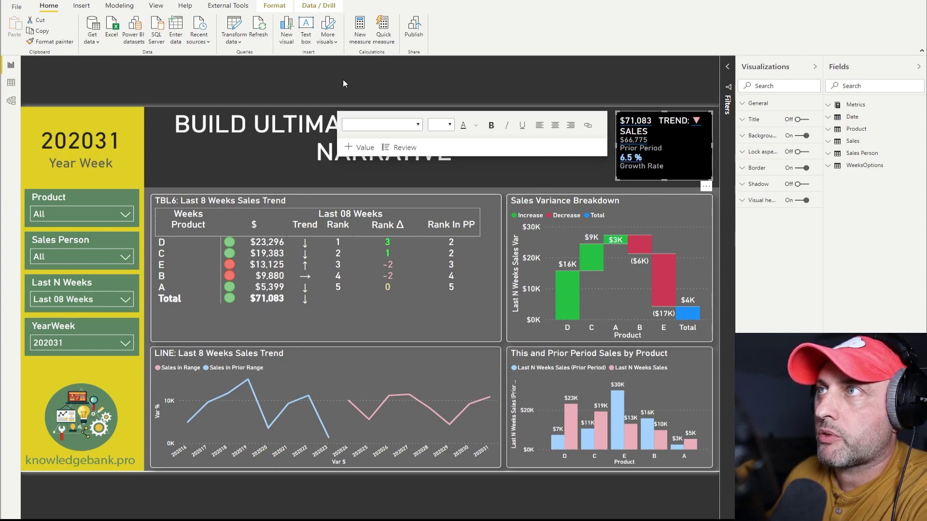
left_click(81, 6)
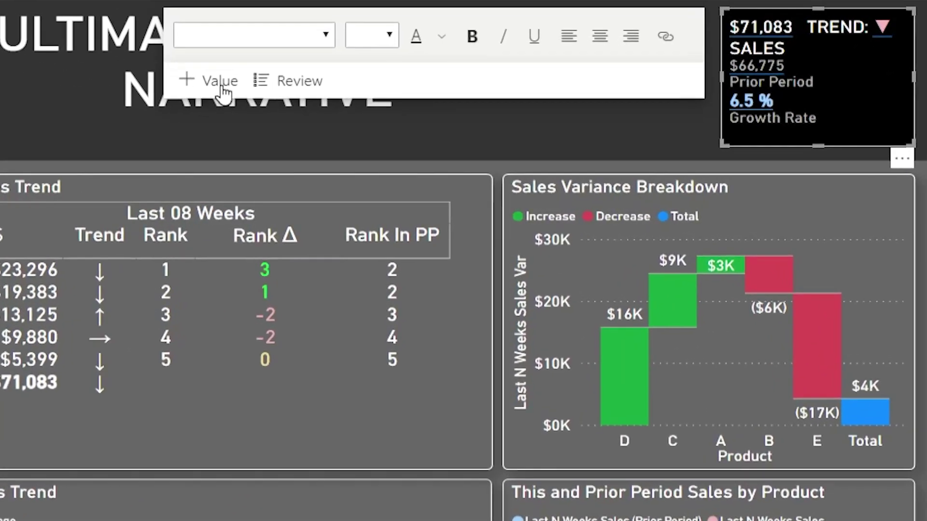
left_click(222, 82)
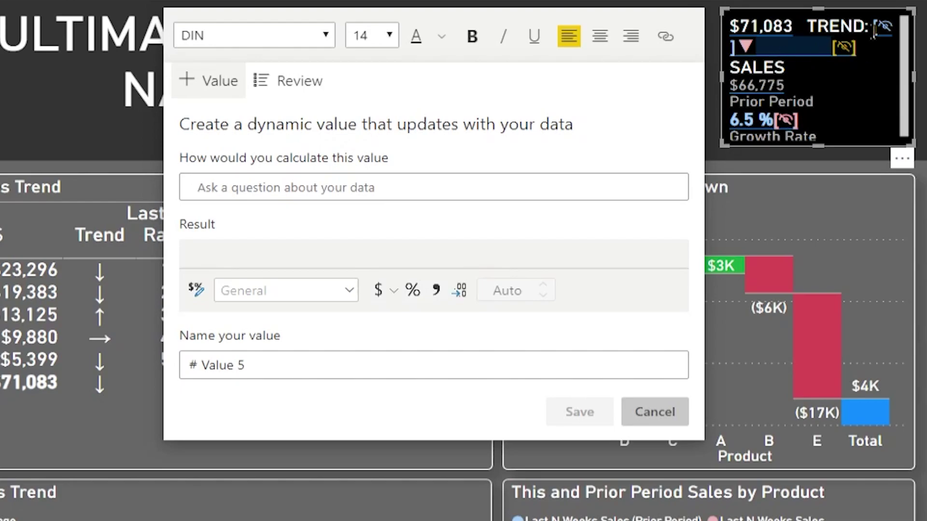
mouse_move(885, 26)
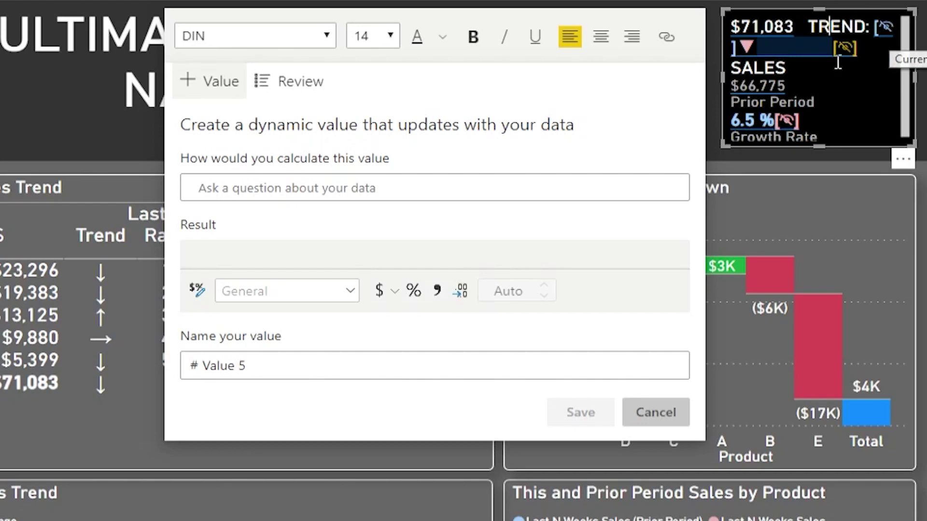
key("Down")
key("Down")
key("Left")
key("Left")
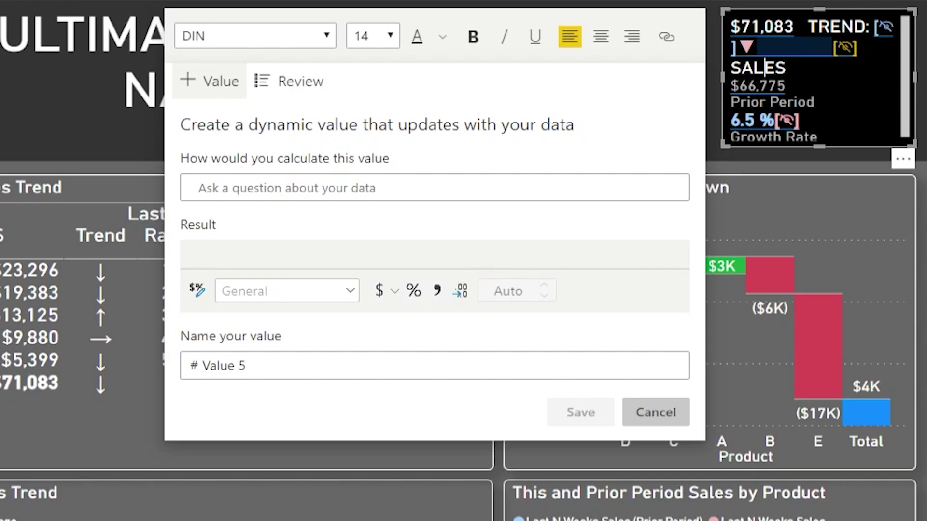
left_click(775, 94)
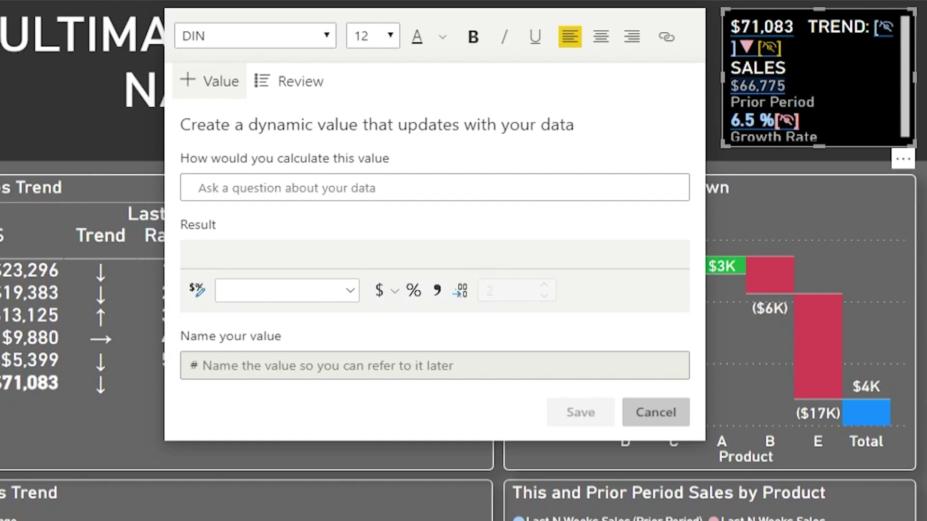
left_click_drag(815, 102, 731, 102)
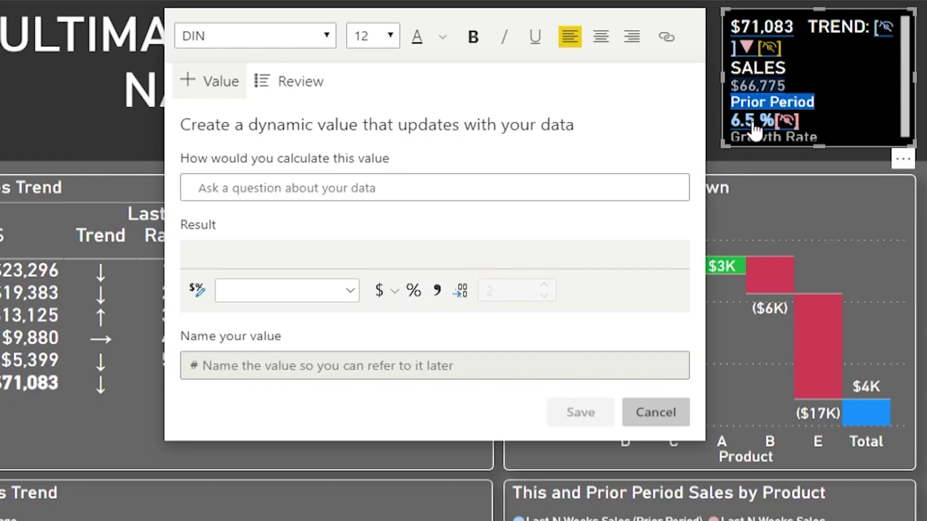
left_click(659, 421)
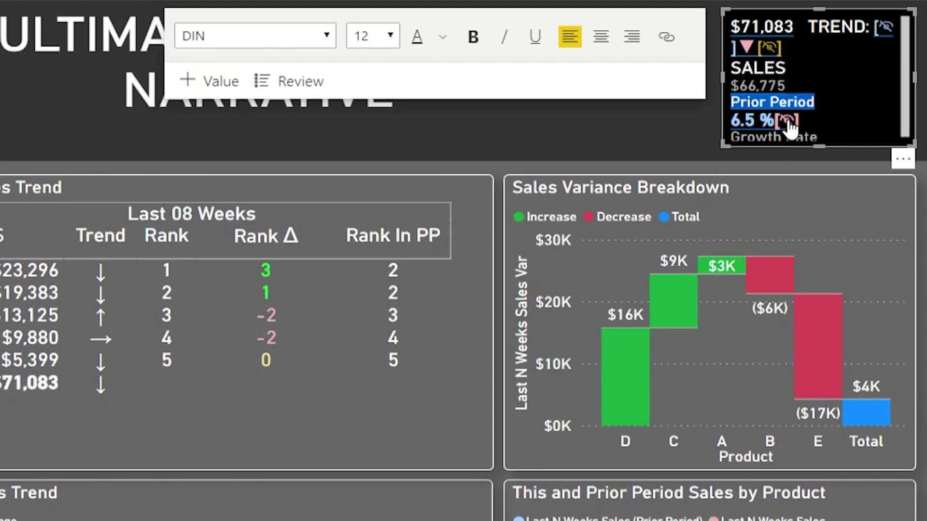
mouse_move(788, 126)
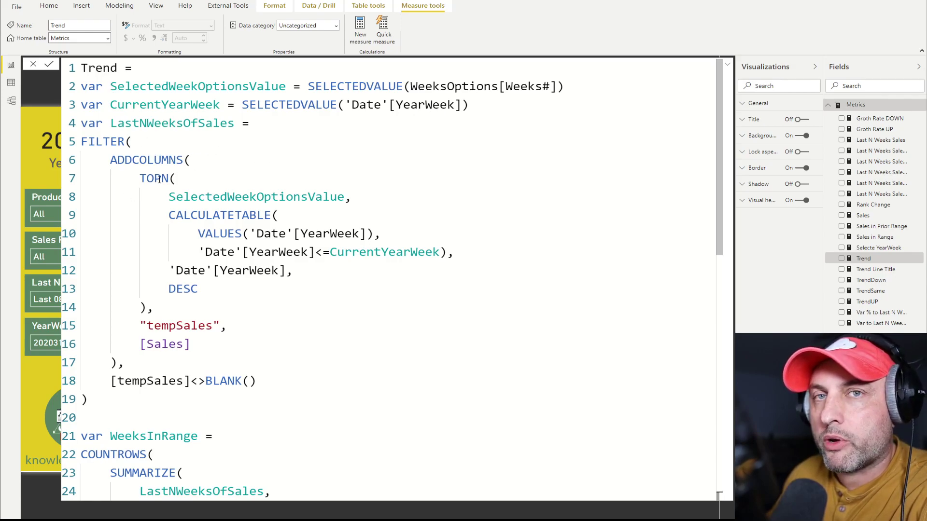
Step: Scroll through the Trend measure's DAX and highlight its down (↓) and up (↑) arrow characters
scroll(220, 266, "down", 2)
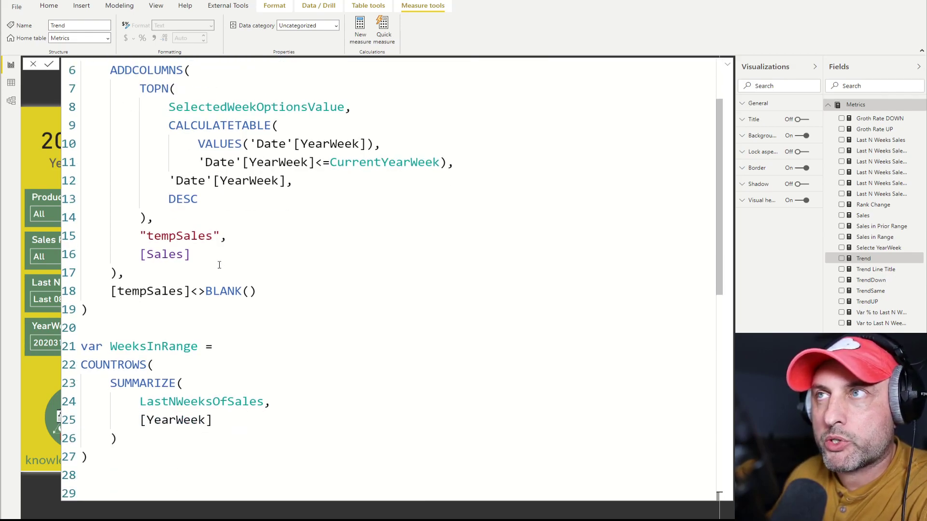
scroll(220, 265, "up", 2)
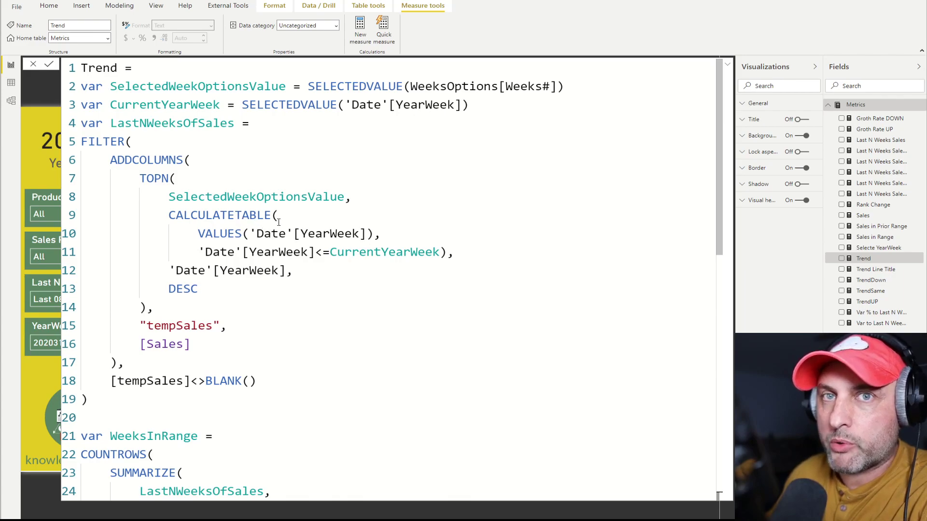
scroll(164, 389, "down", 10)
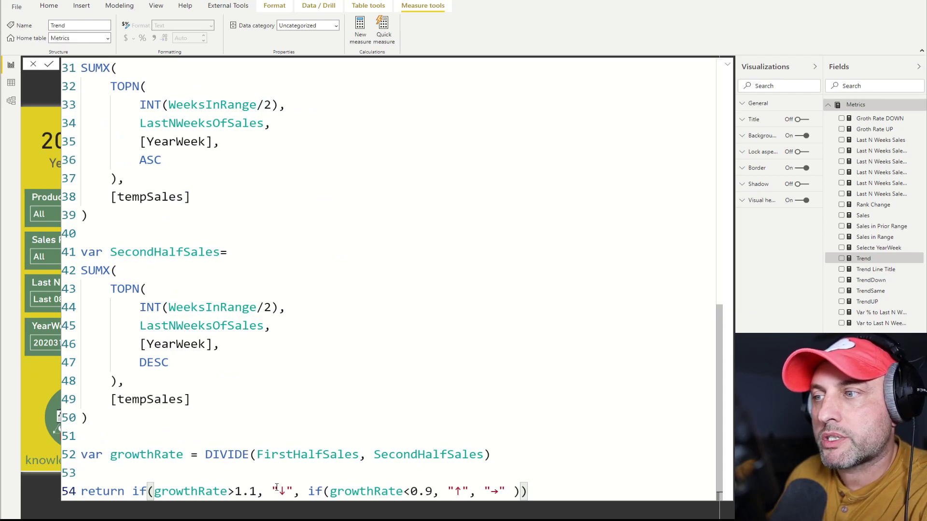
left_click_drag(278, 489, 285, 489)
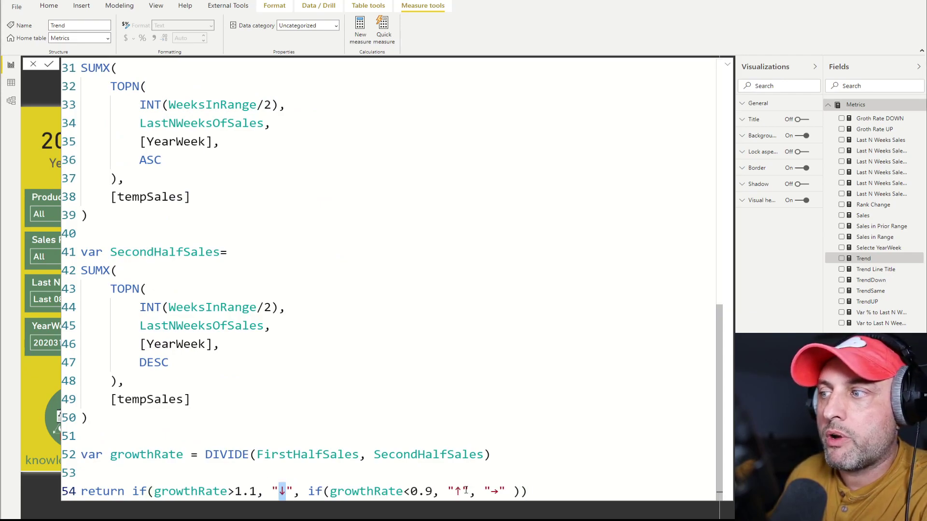
left_click_drag(462, 489, 493, 491)
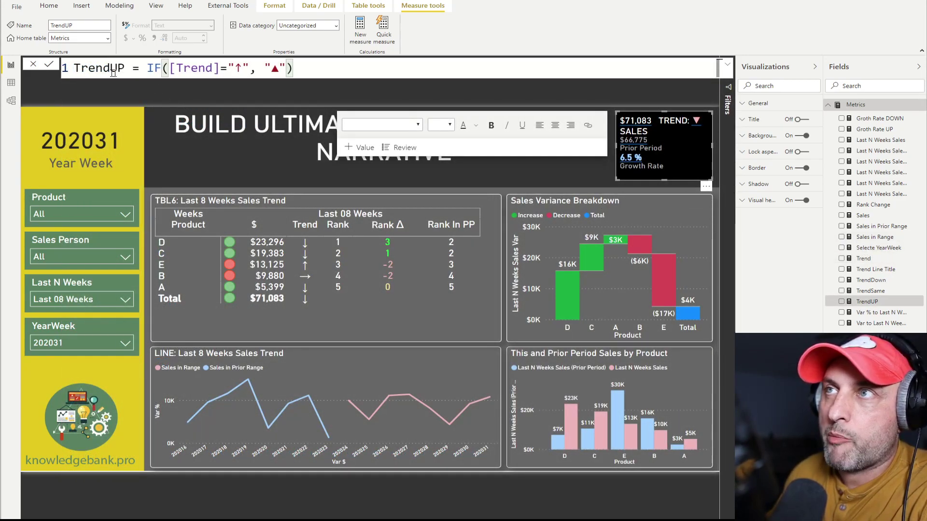
Step: Highlight the ↑ condition and the ▲ result in the TrendUP formula
double_click(237, 67)
double_click(275, 69)
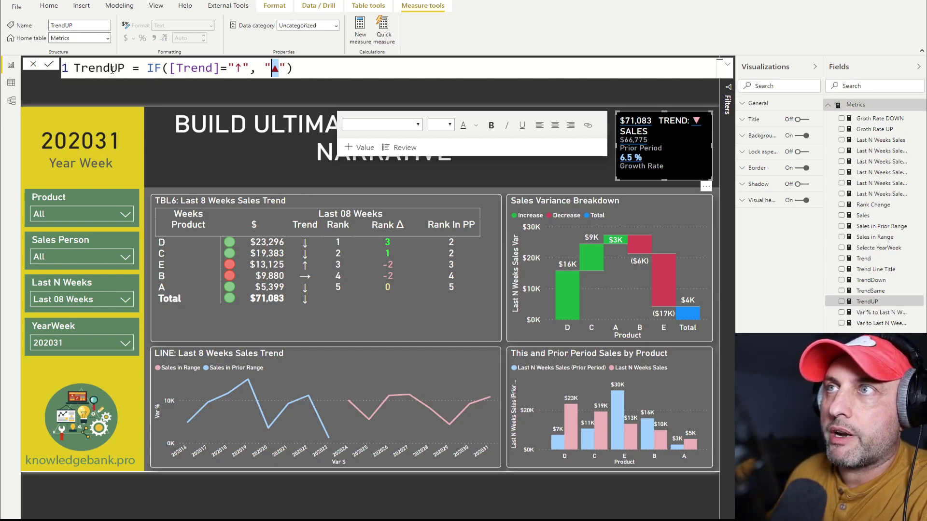
left_click(278, 69)
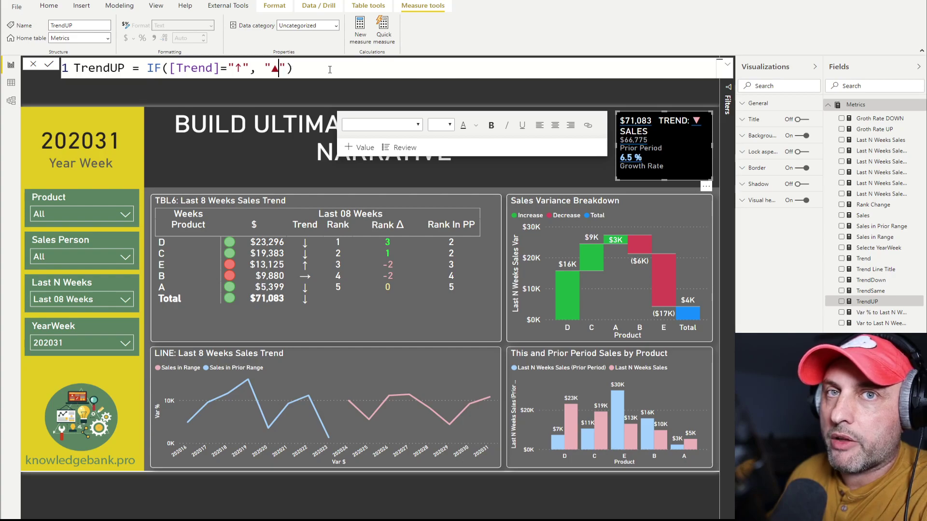
Step: Show the TrendDown formula, highlighting its ↓ condition and ▼ result, and enter the narrative card
left_click(882, 282)
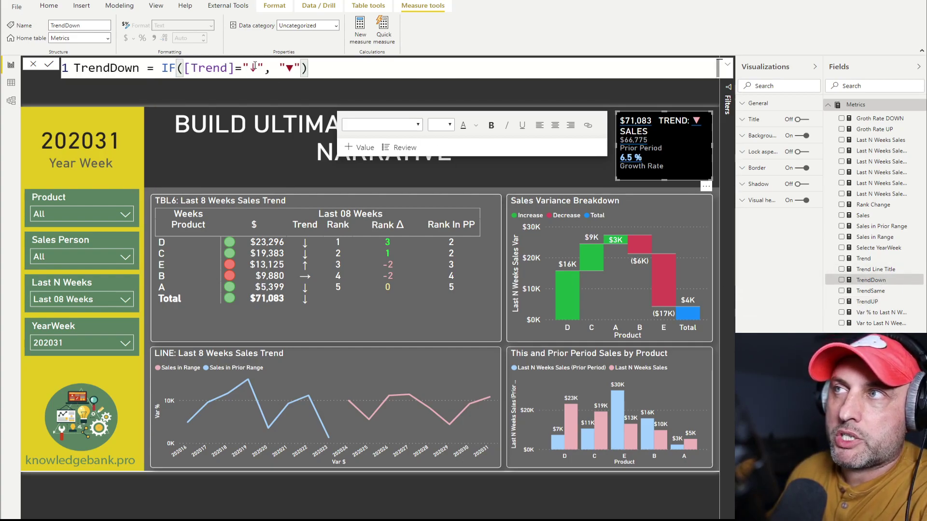
left_click_drag(249, 68, 256, 68)
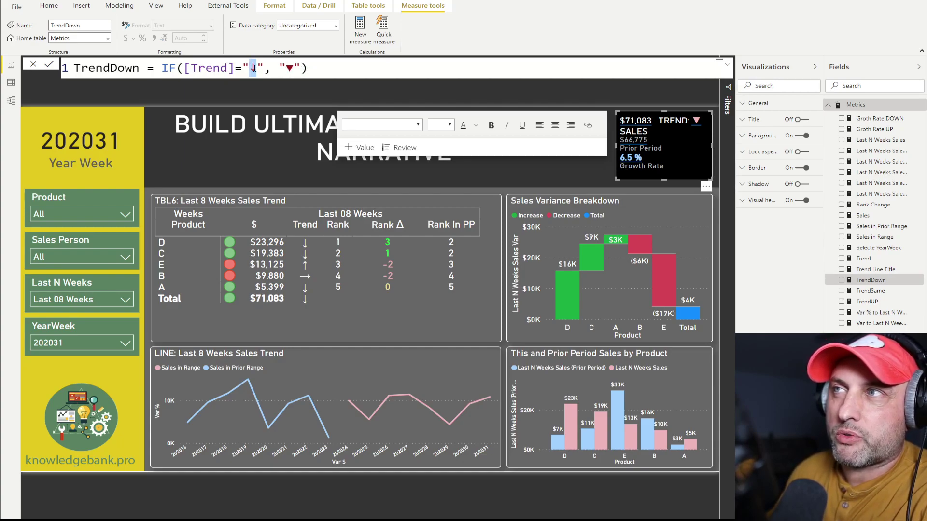
left_click_drag(294, 68, 286, 68)
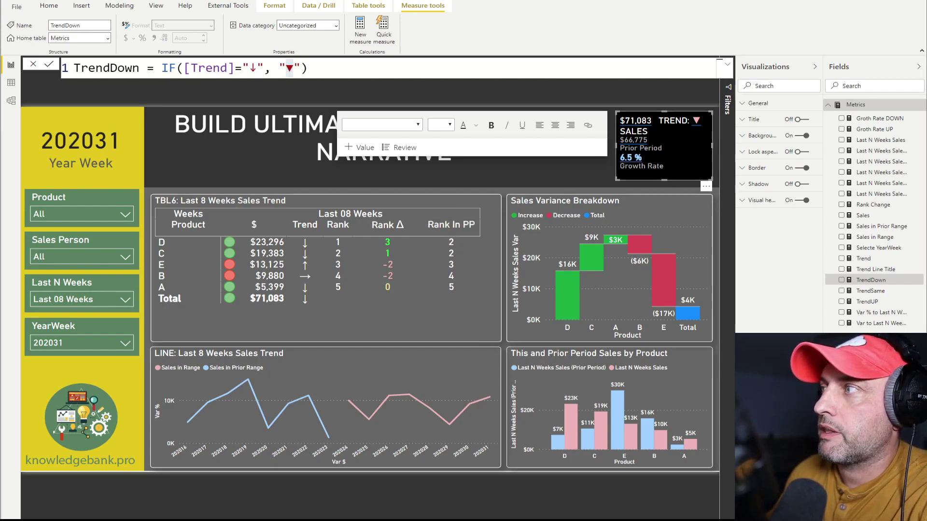
left_click(664, 175)
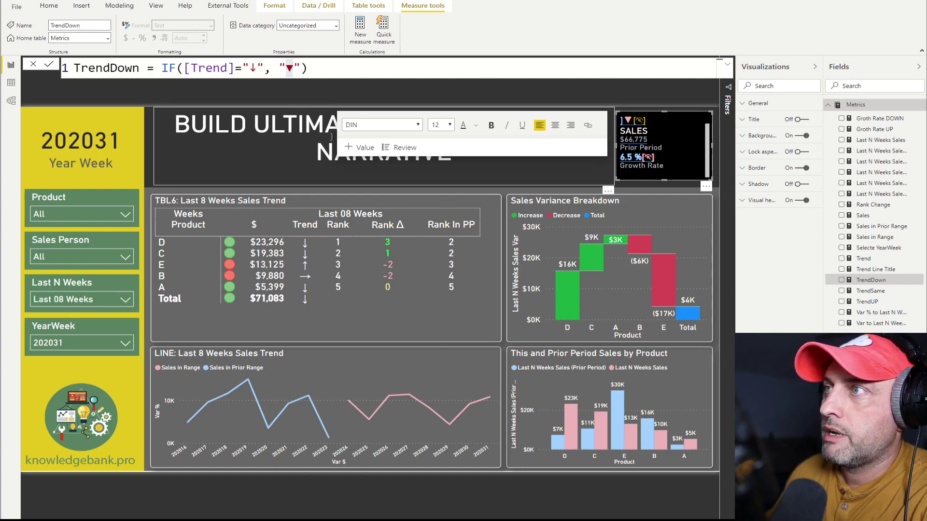
Step: Add a dynamic value named TRENDUP from the trend UP measure, then filter to product E
left_click(360, 148)
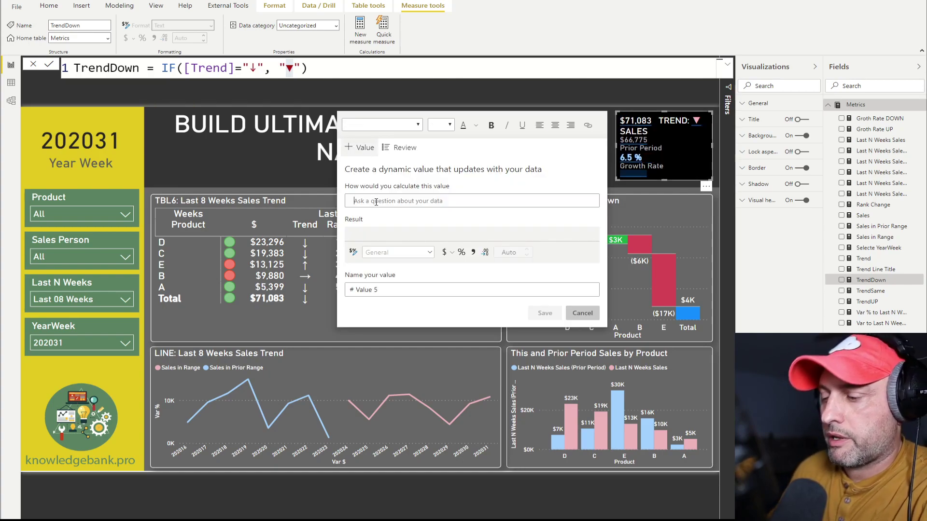
left_click(376, 201)
type("trend")
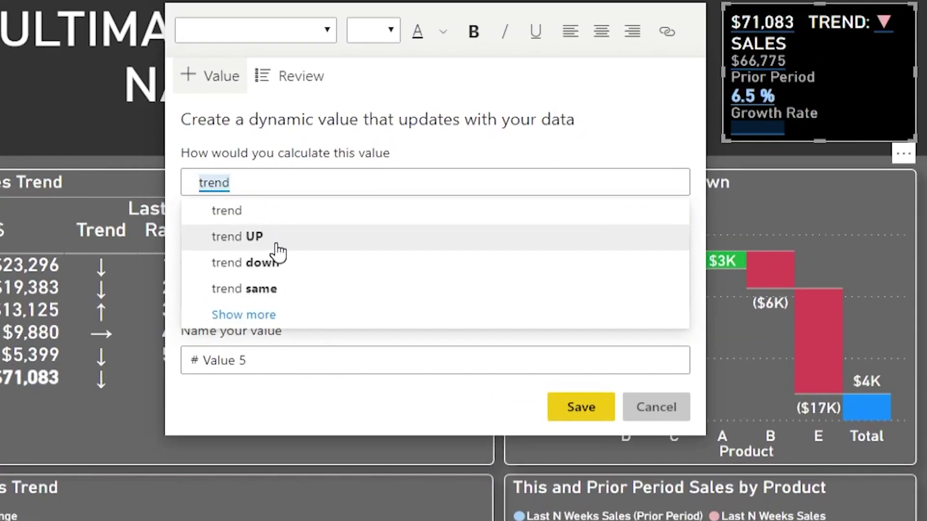
left_click(389, 229)
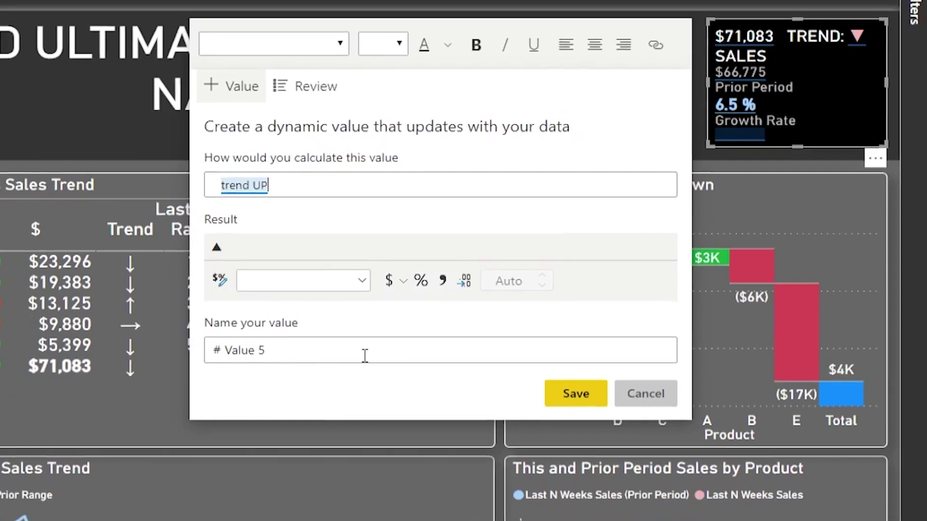
left_click_drag(351, 360, 211, 360)
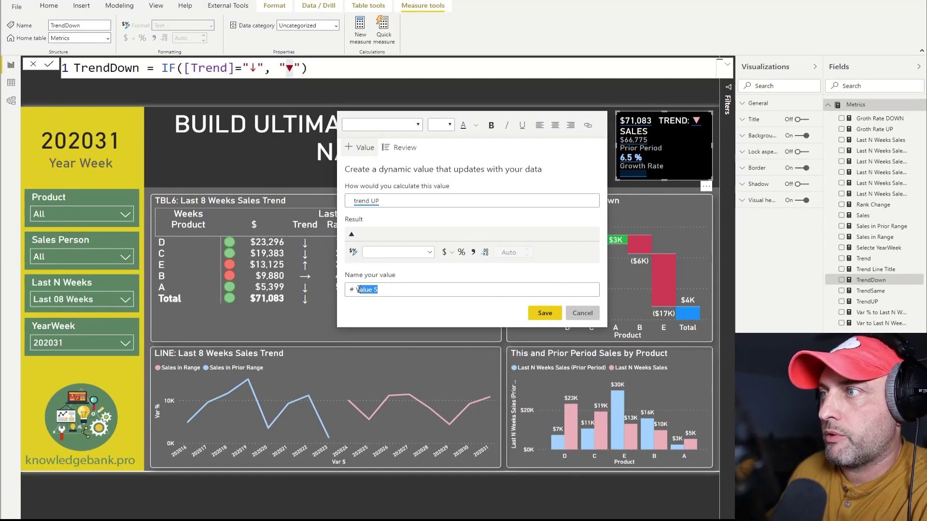
type("TRENDUP")
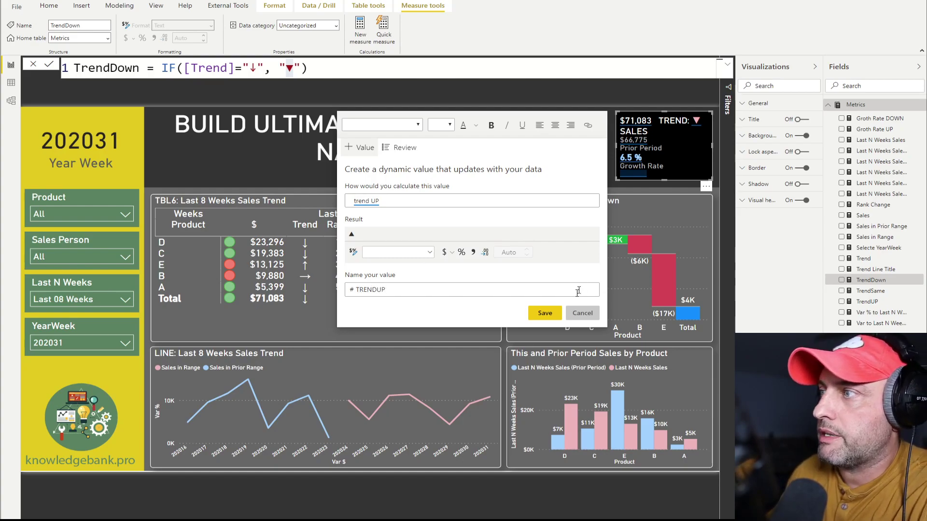
left_click(545, 313)
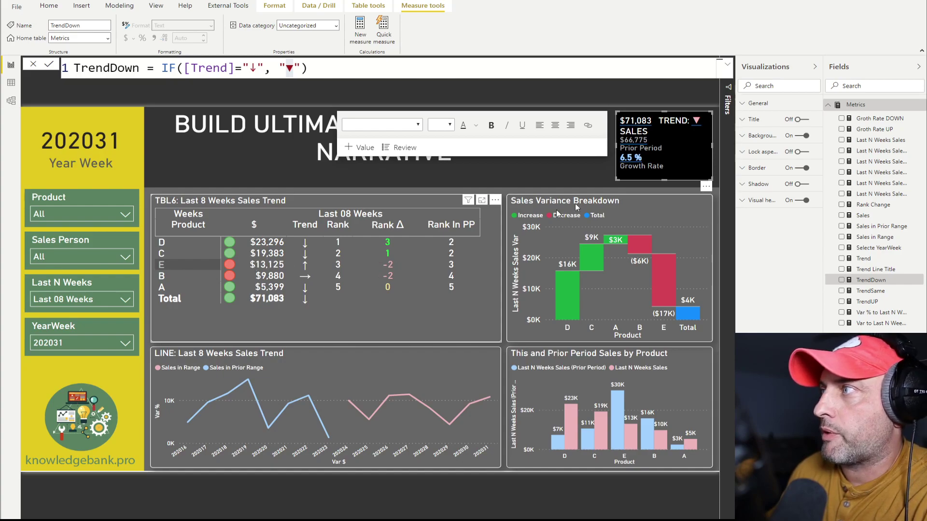
left_click(188, 265)
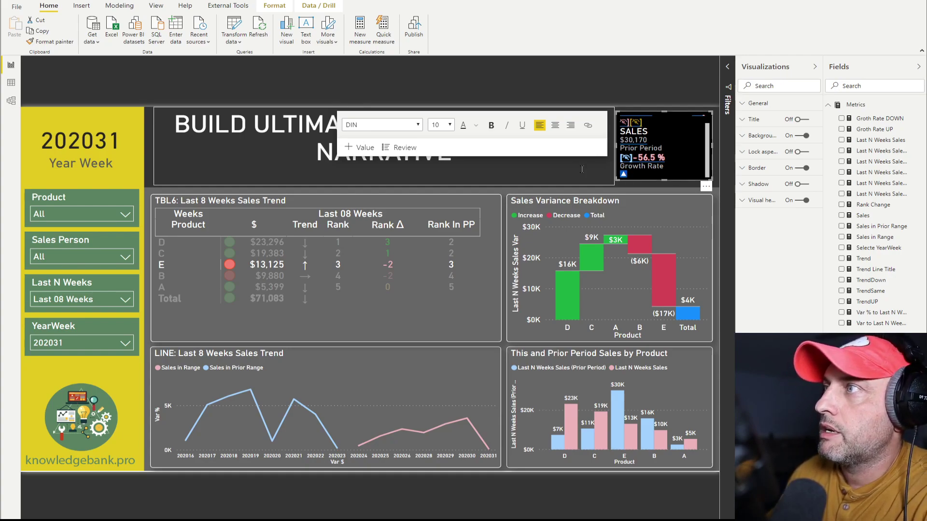
Step: Check the card's font colour options, then cross-filter to product C ($19,383, 81.1 % growth, ▼)
left_click(476, 126)
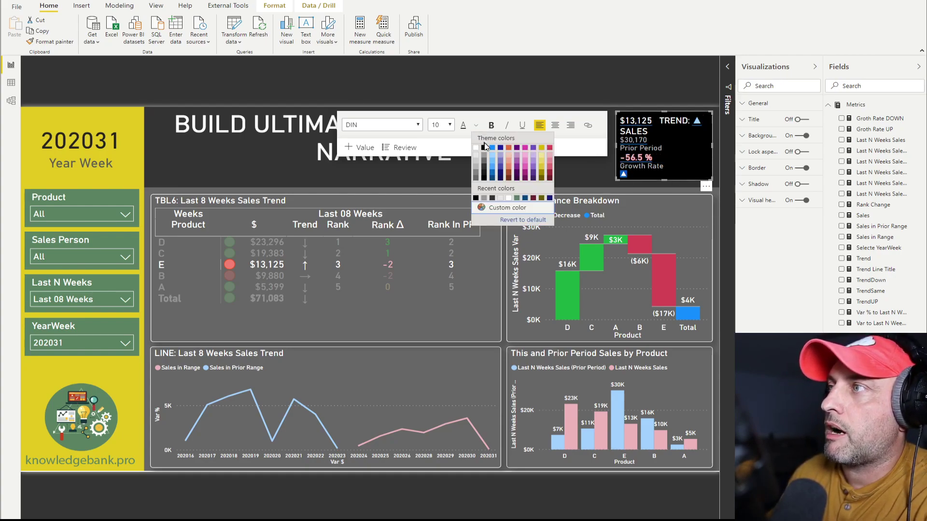
left_click(664, 166)
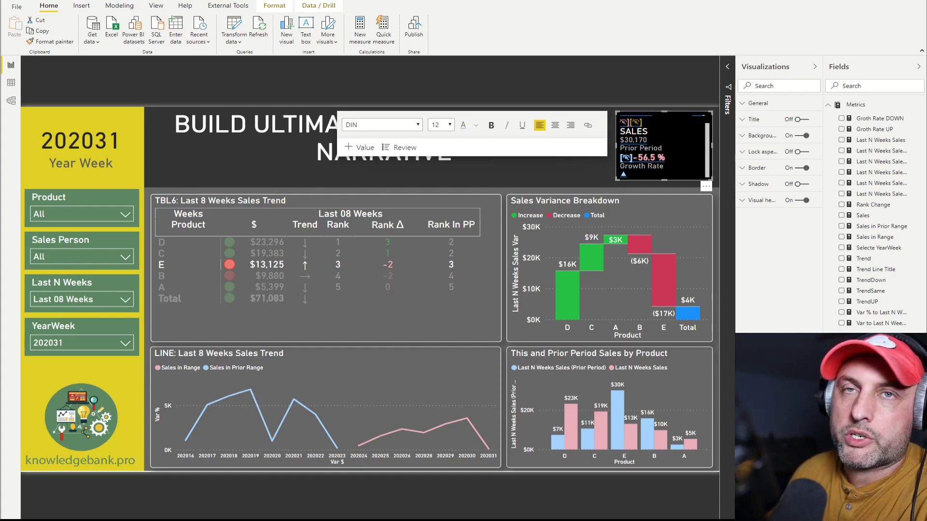
left_click(181, 252)
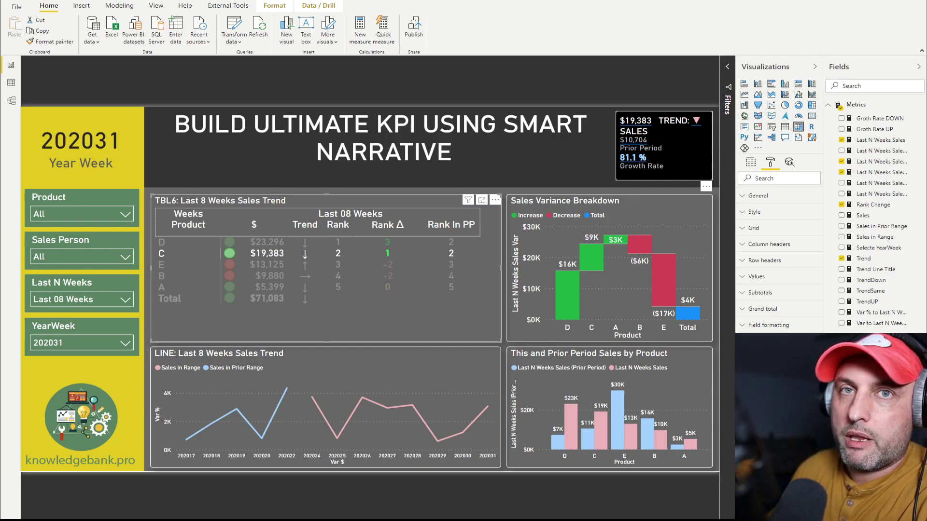
left_click(664, 145)
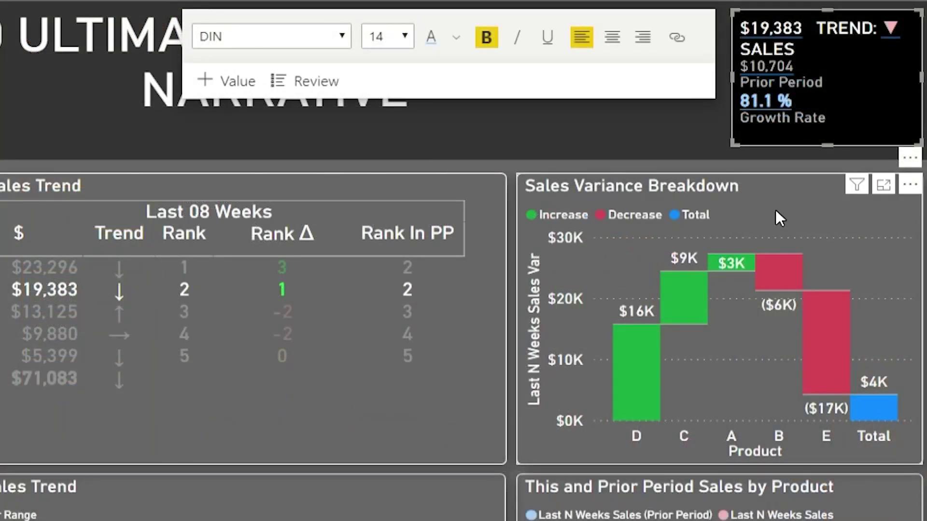
left_click(783, 124)
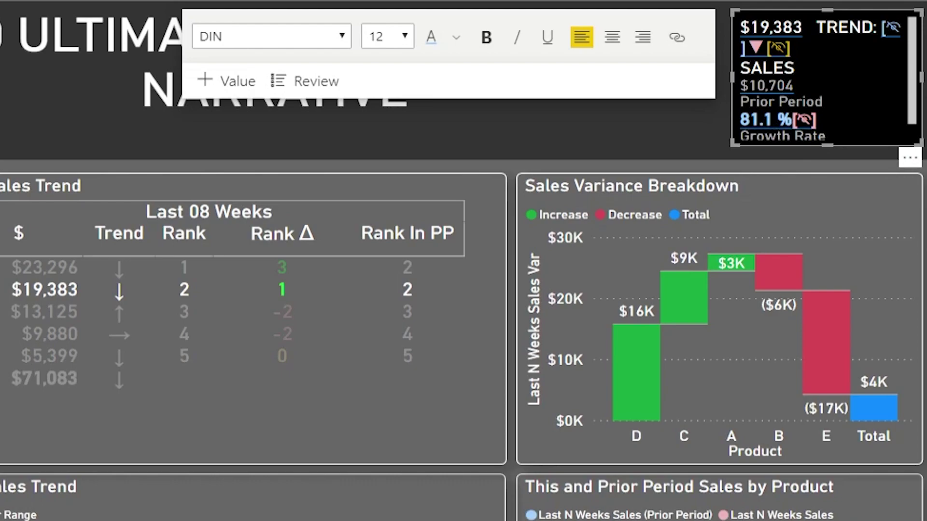
key("ctrl+Home")
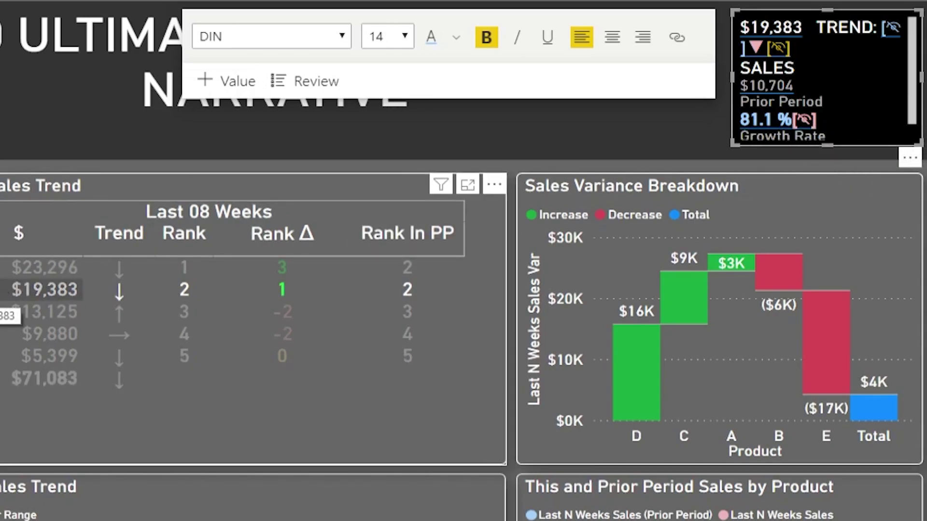
Step: Clear the product filter, reselect product C, then filter to product B ($9,880, -37.9 % growth)
left_click(10, 289)
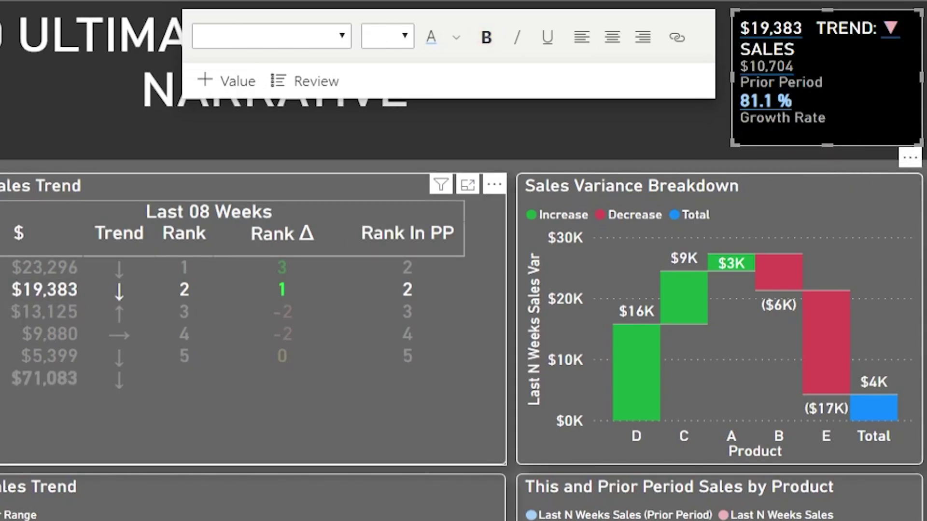
left_click(9, 290)
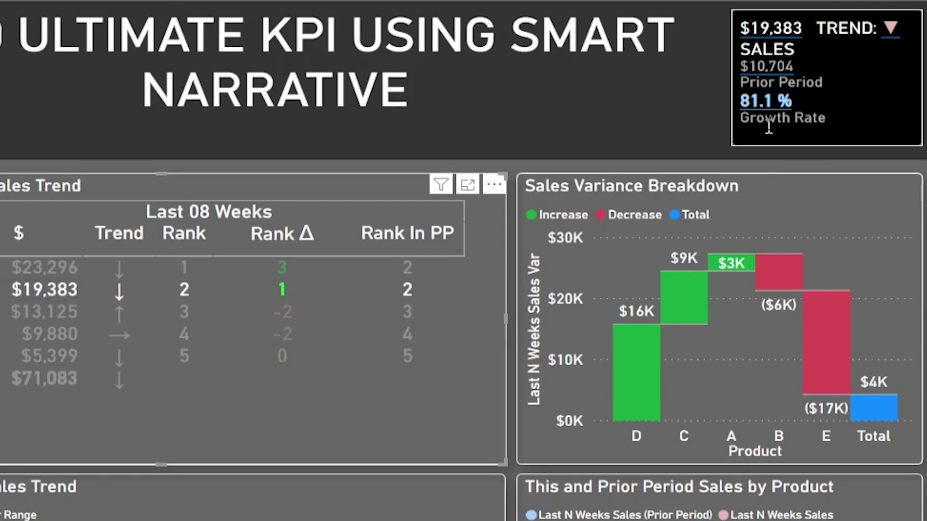
left_click(48, 333)
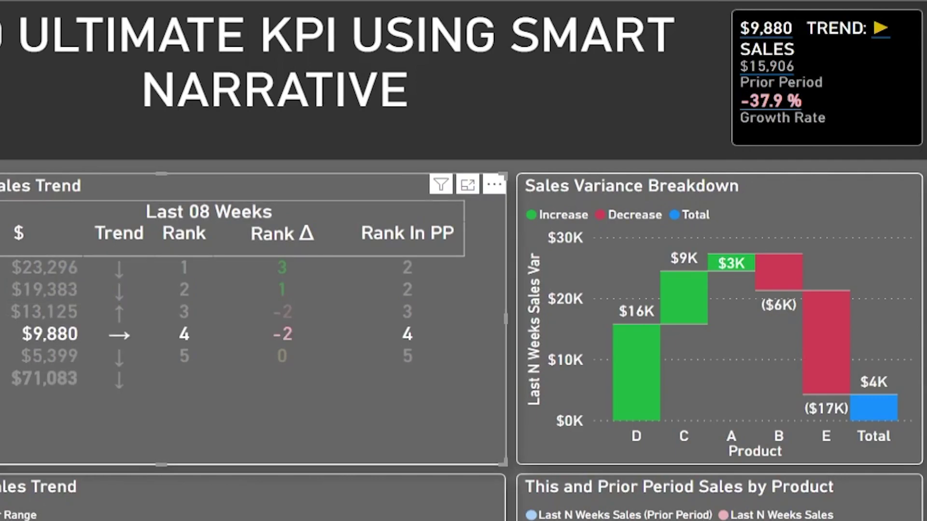